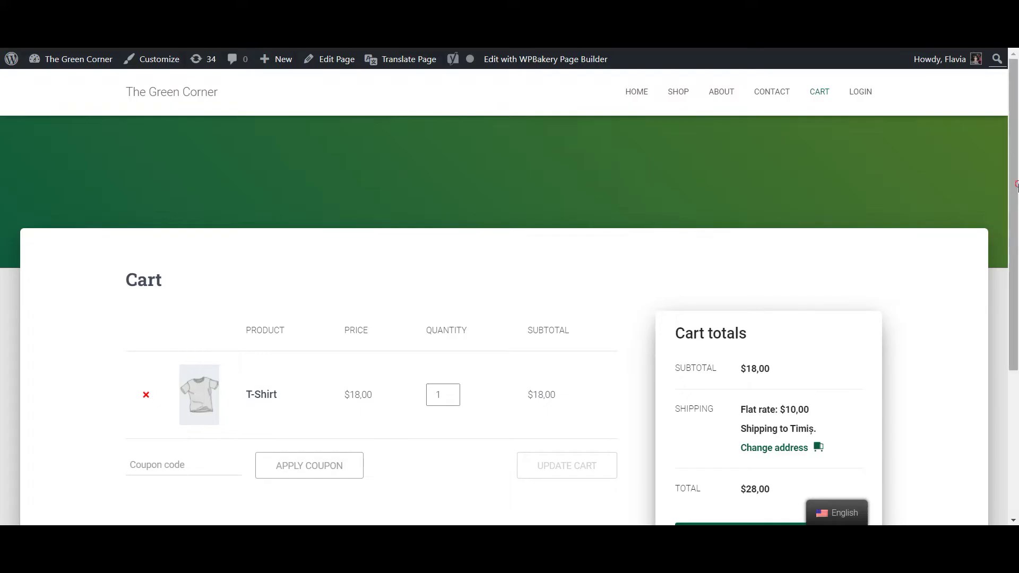
Switch the cart page from English to Italian with the floating language selector.
scroll(939, 368, "down", 3)
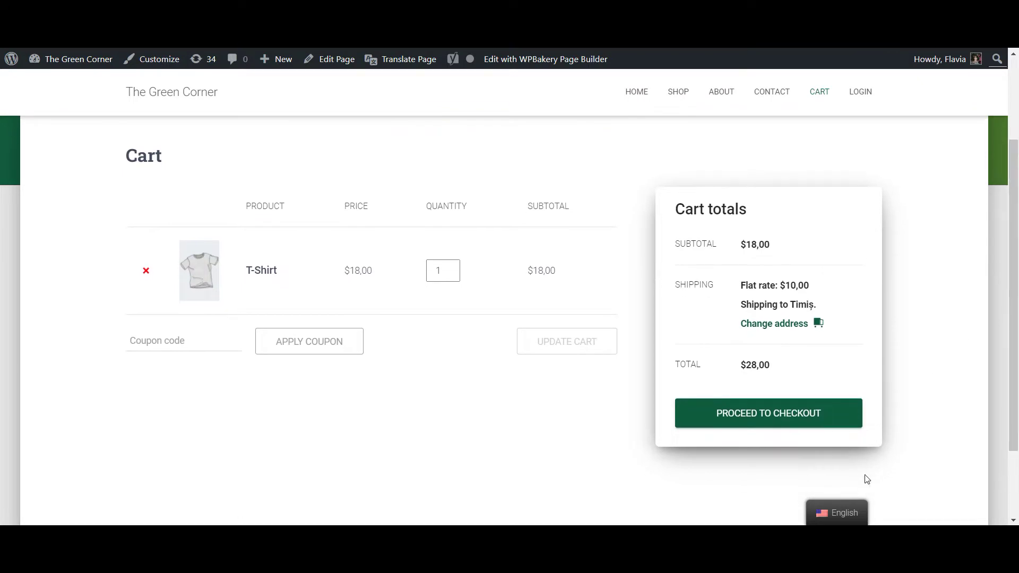
left_click(835, 485)
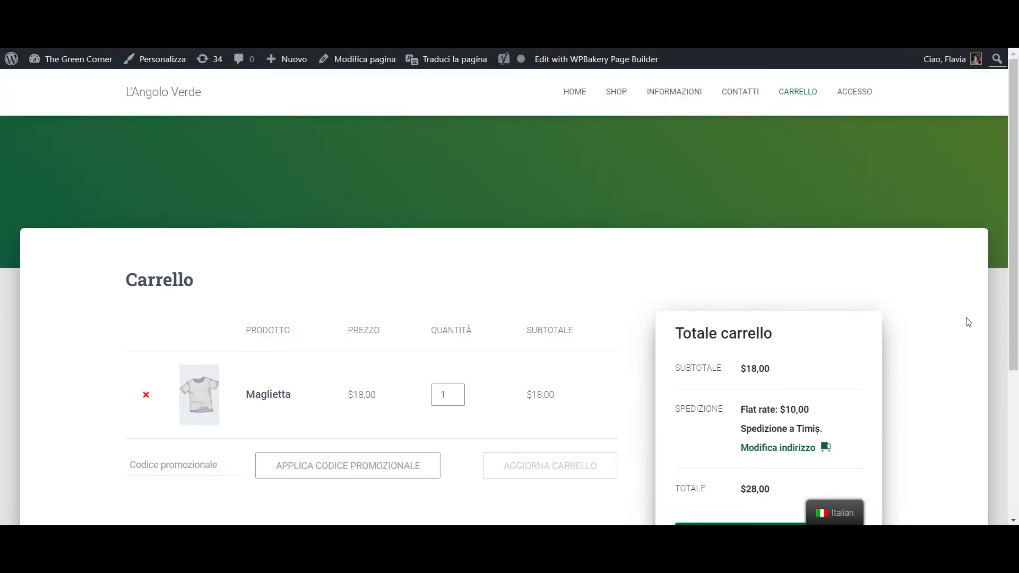
scroll(992, 255, "down", 2)
scroll(1017, 192, "up", 2)
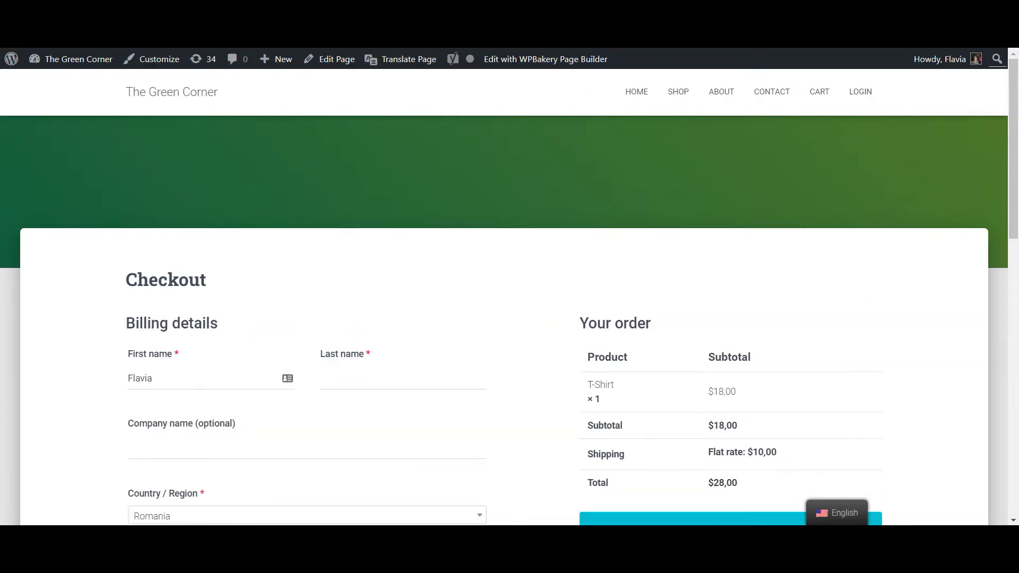
Show the checkout page in Italian as Cassa, then return to the Dashboard.
left_click_drag(1013, 160, 1010, 307)
left_click(845, 489)
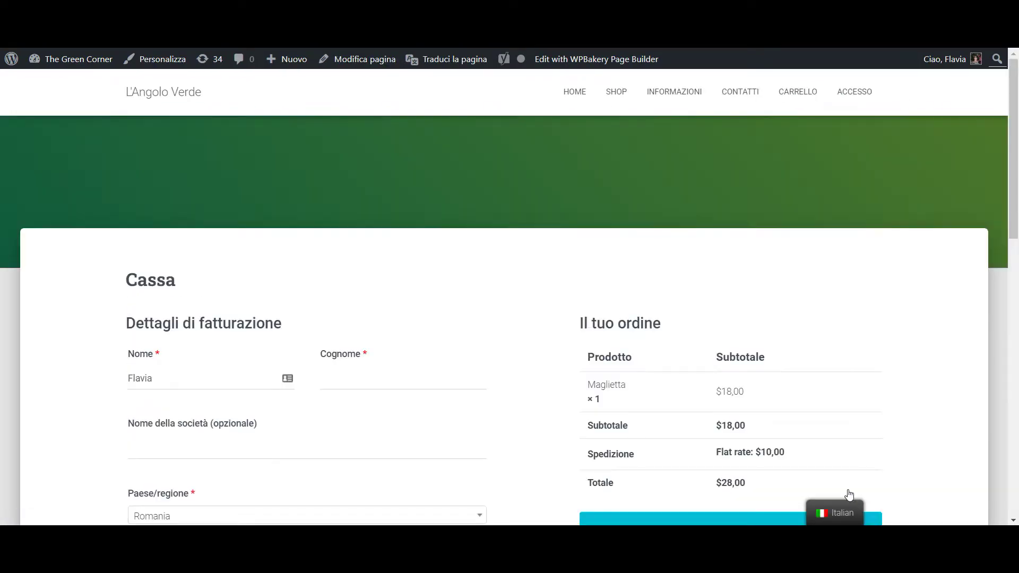
left_click_drag(1011, 169, 1017, 108)
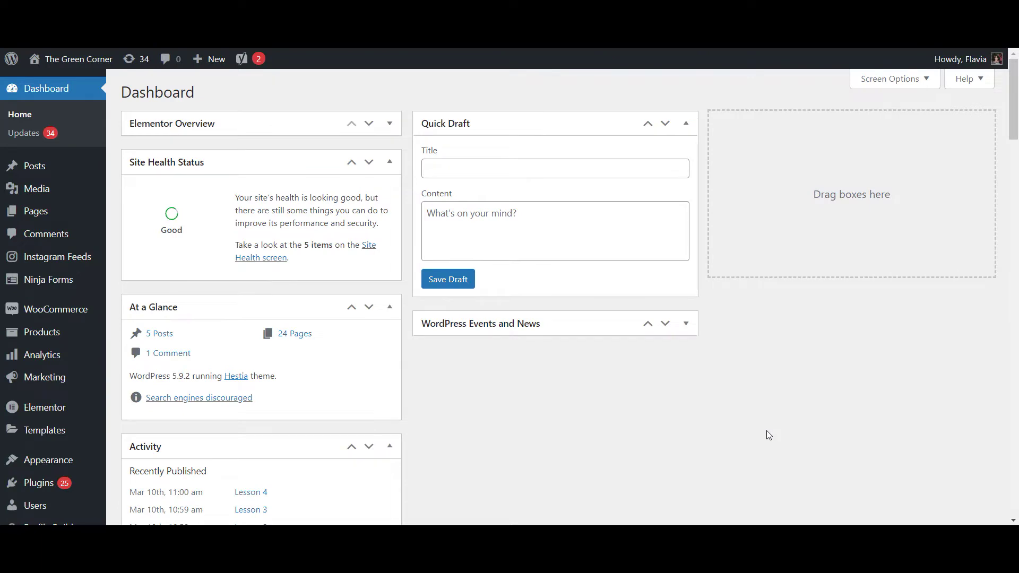
Search Plugins > Add New for 'translatepress', then install and activate TranslatePress.
mouse_move(88, 484)
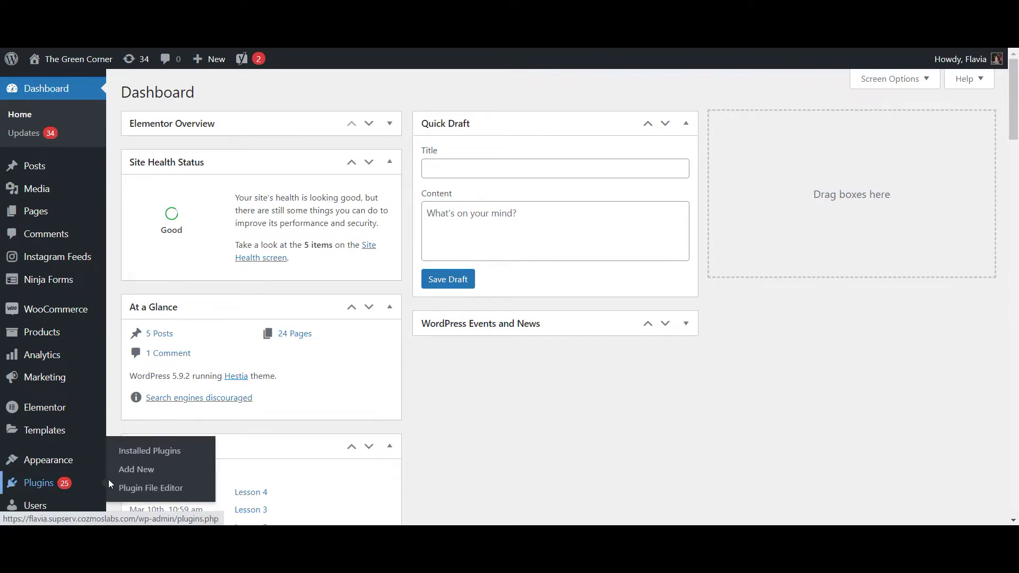
left_click(137, 470)
left_click(819, 130)
type("tran")
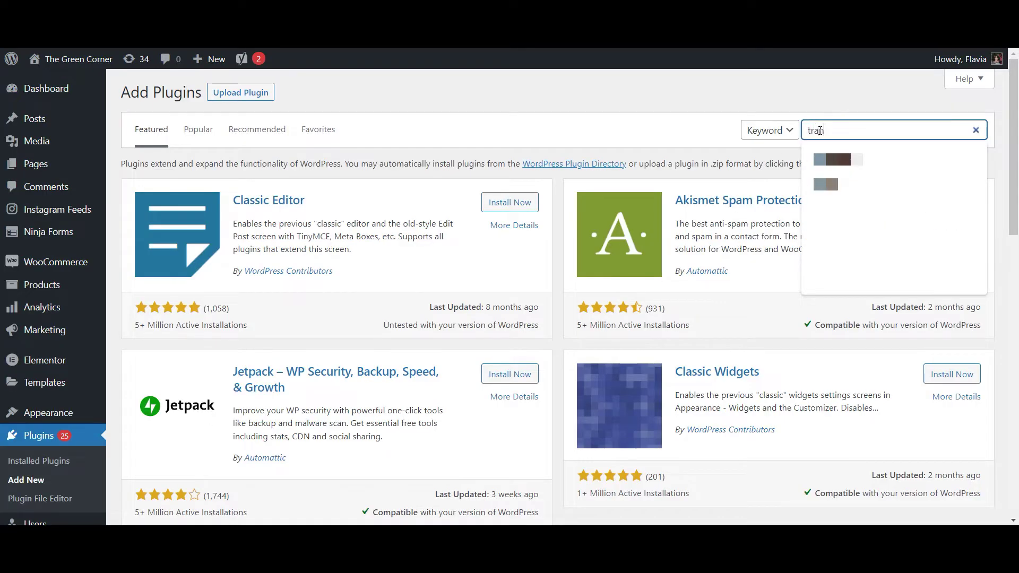
type("slatepre")
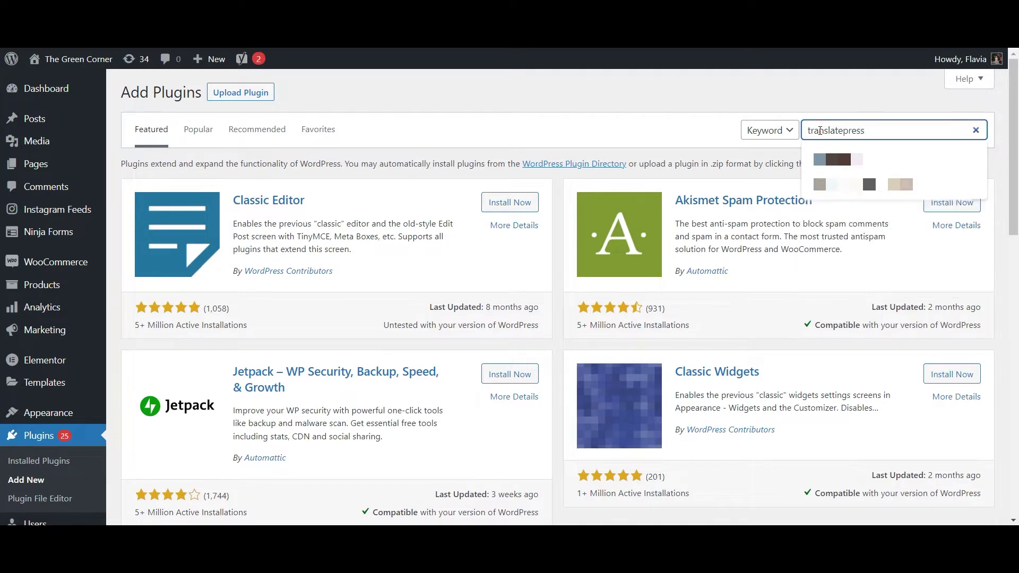
type("ss")
key("Return")
left_click(511, 206)
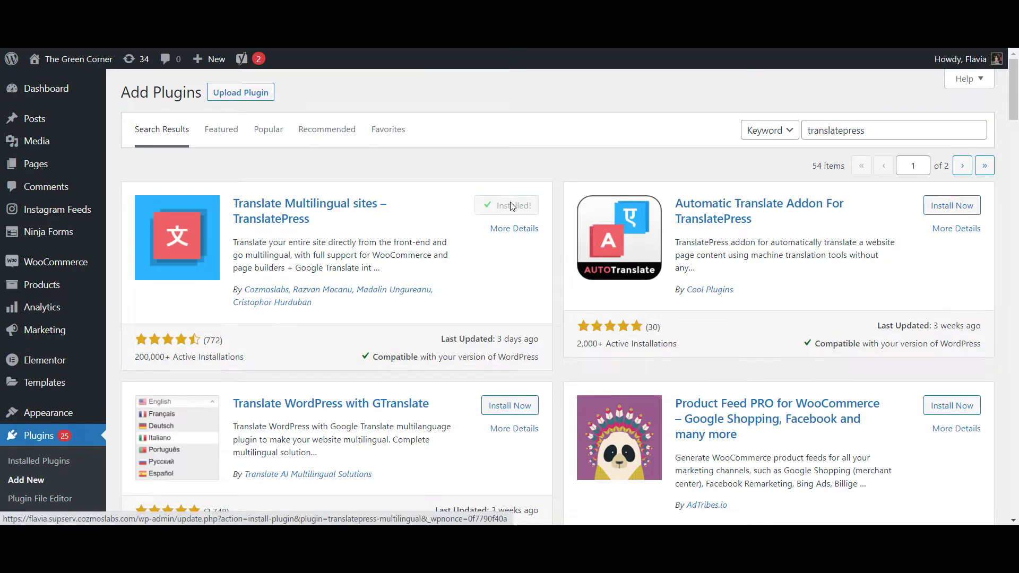
left_click(512, 205)
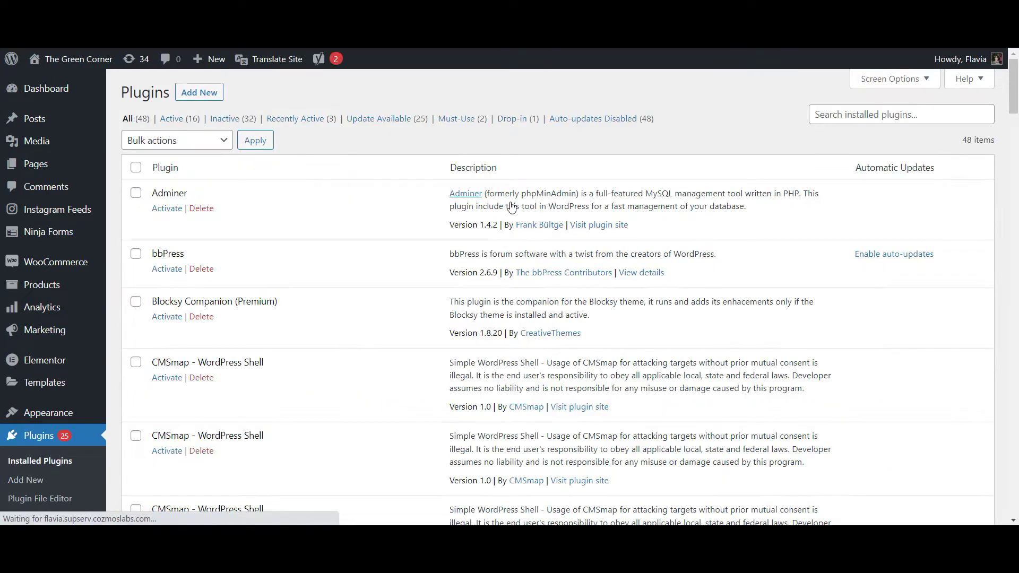
Open the TranslatePress settings page under Settings.
scroll(43, 404, "down", 4)
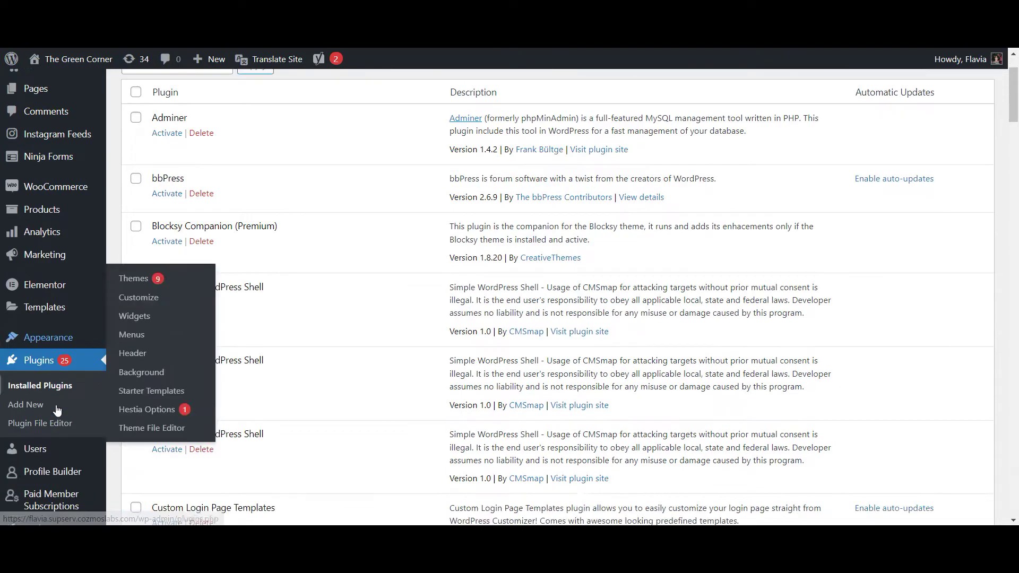
mouse_move(42, 459)
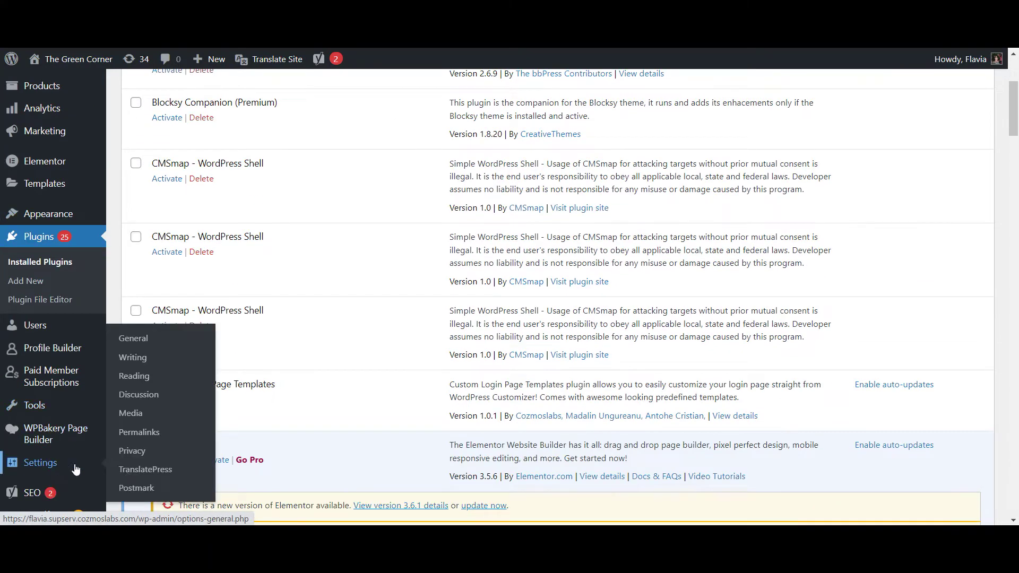
left_click(164, 472)
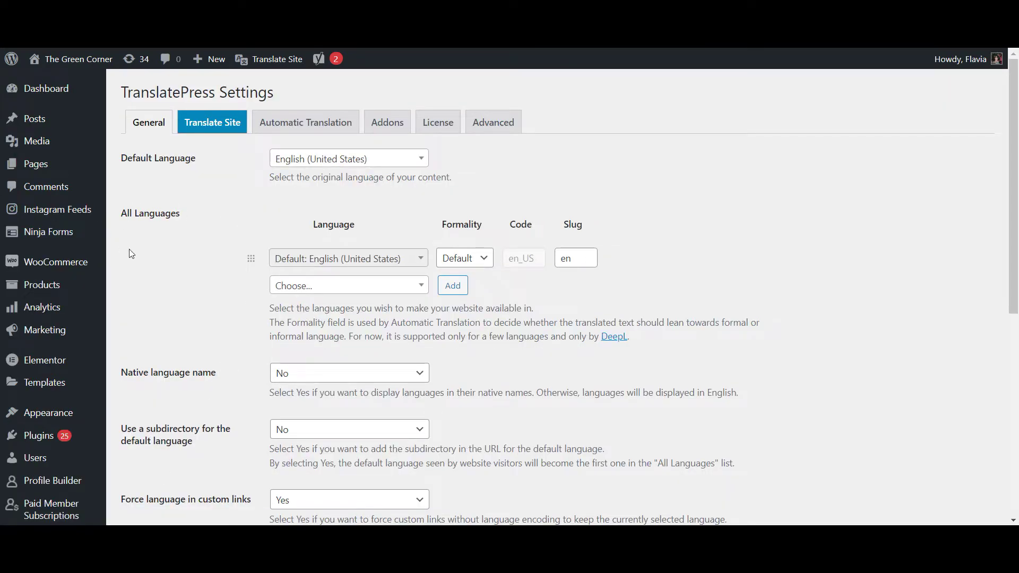
Add Italian (it_IT, slug it) from the All Languages list and save changes.
left_click(329, 292)
type("itali")
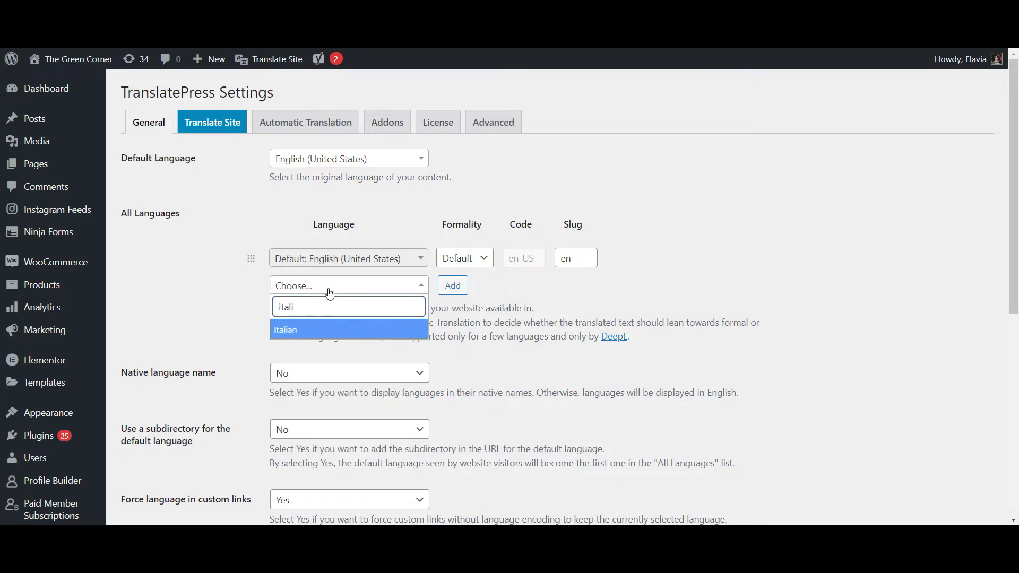
type("an")
left_click(318, 330)
left_click(453, 285)
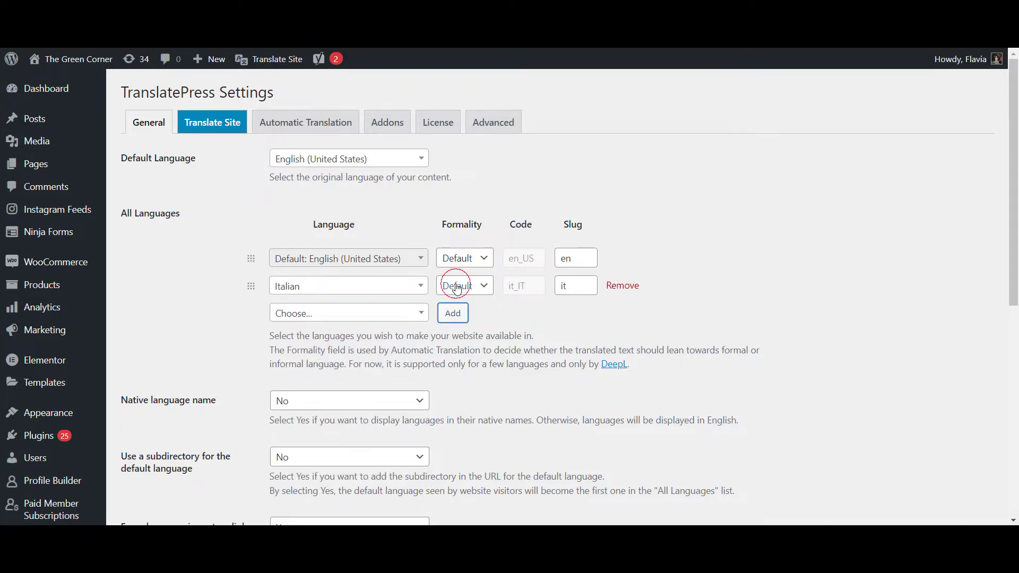
scroll(458, 287, "down", 8)
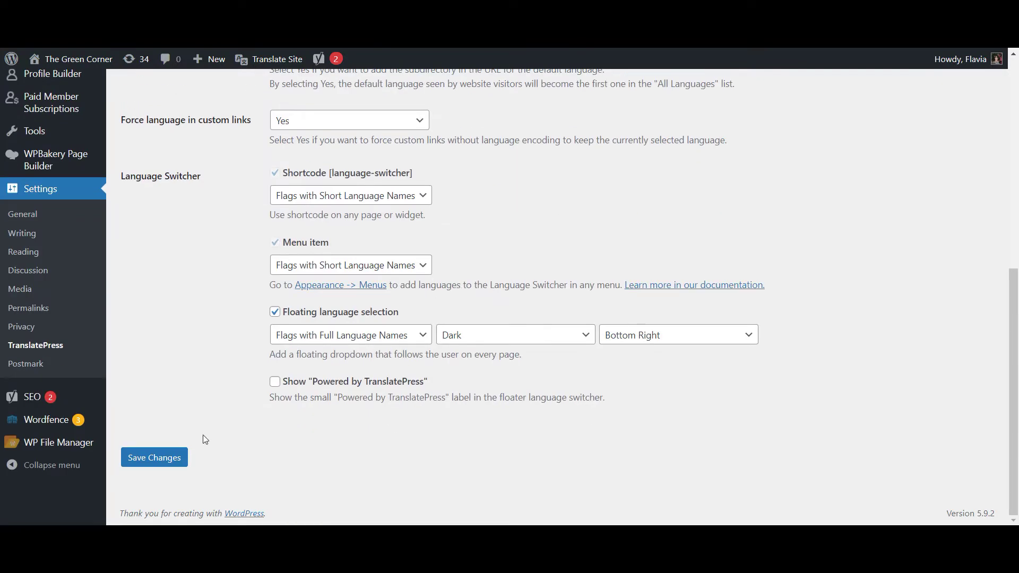
left_click(167, 459)
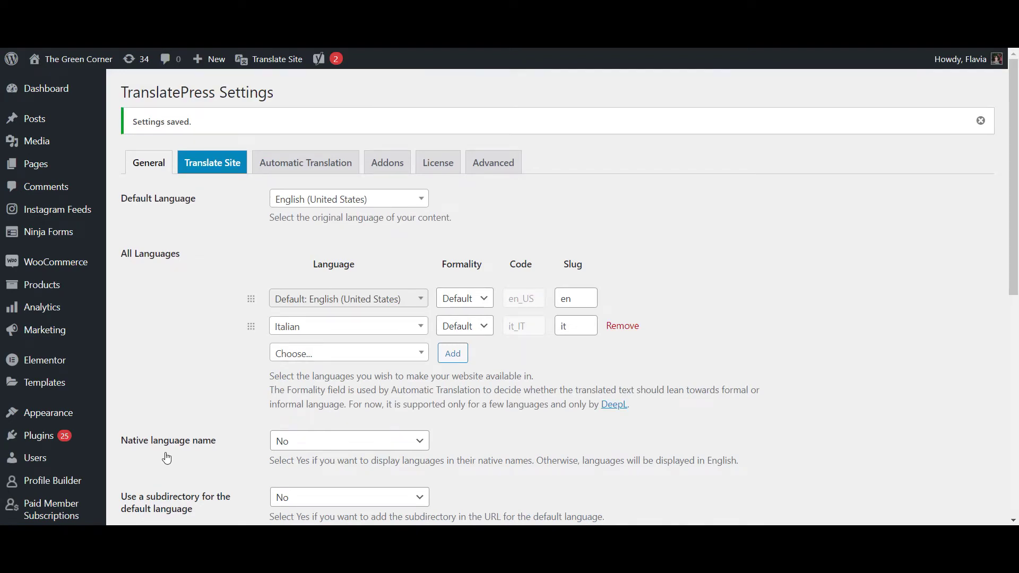
Run Update Translations from Dashboard > Updates to install the new translations.
mouse_move(80, 94)
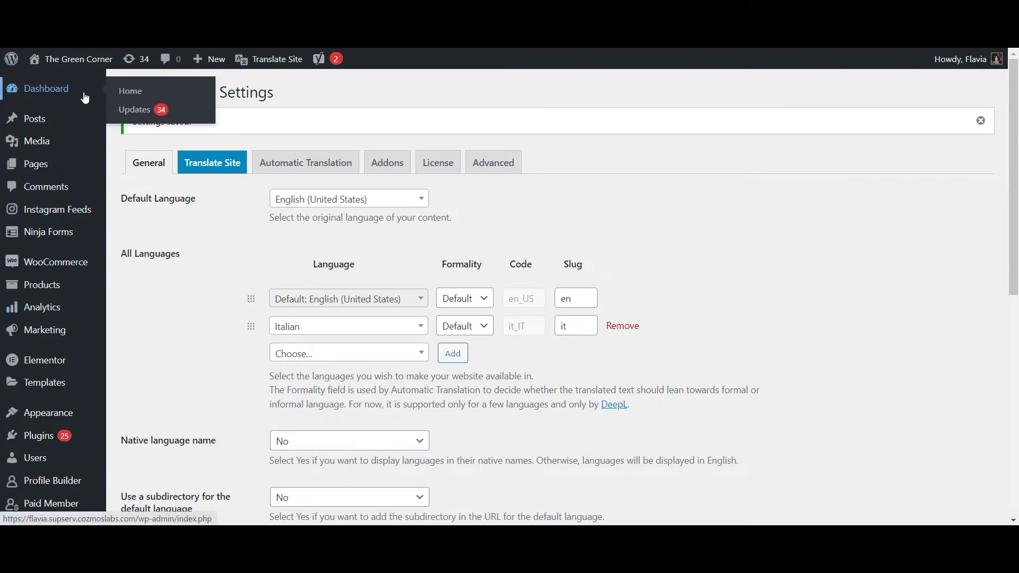
left_click(130, 112)
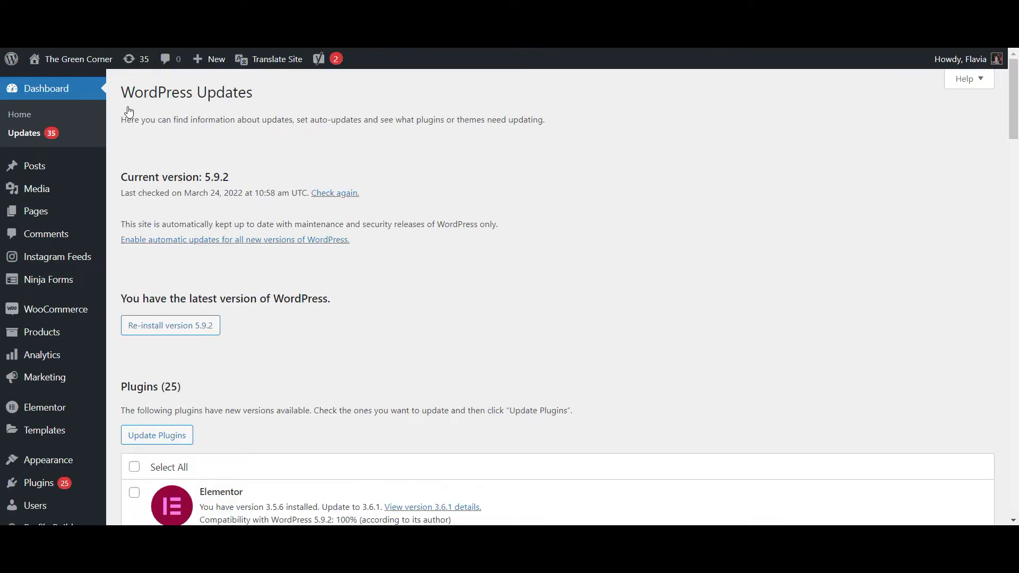
scroll(130, 119, "down", 20)
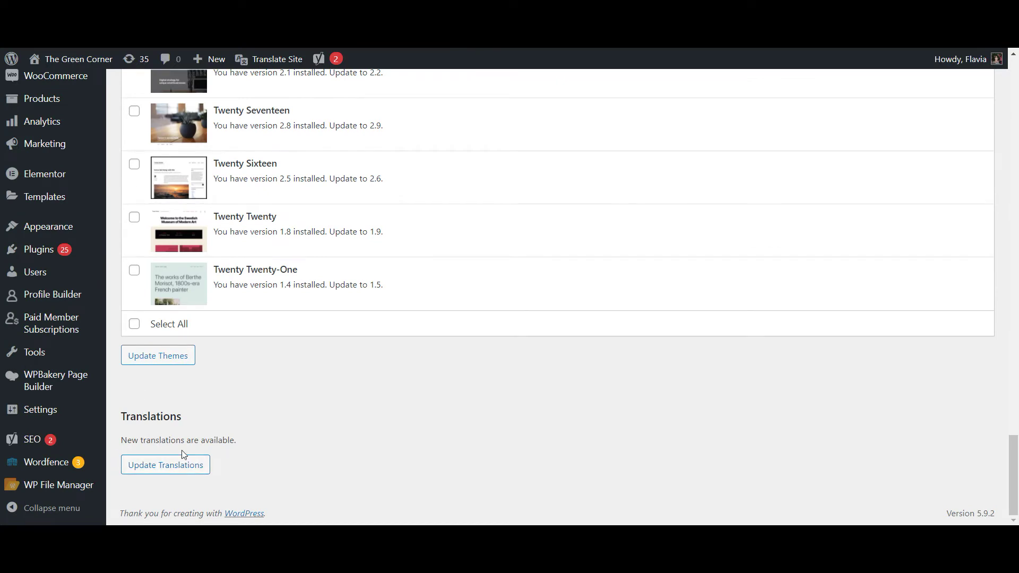
left_click(197, 468)
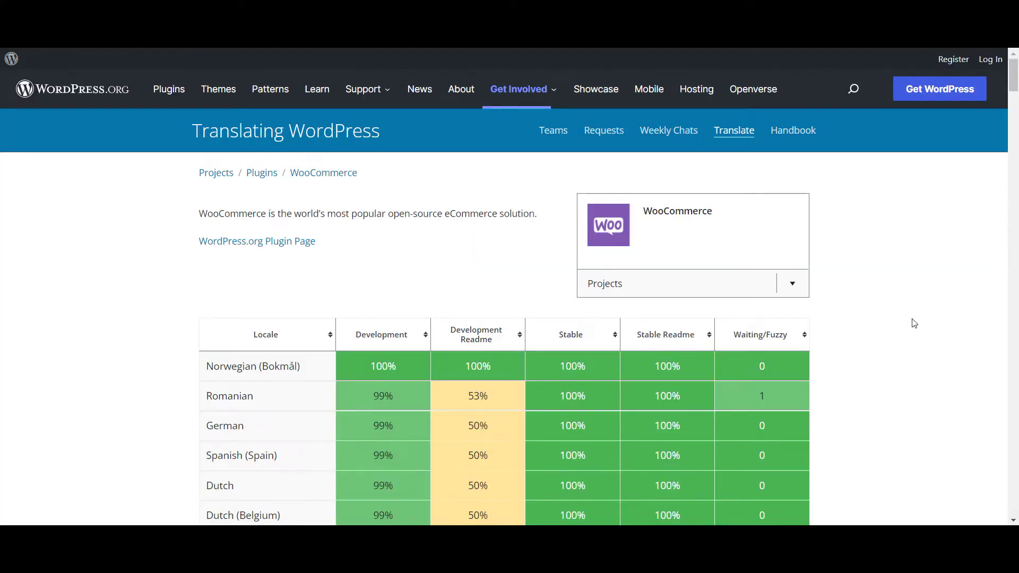
Highlight the Italian row's 99% completion in WooCommerce's translation stats table.
scroll(914, 323, "down", 7)
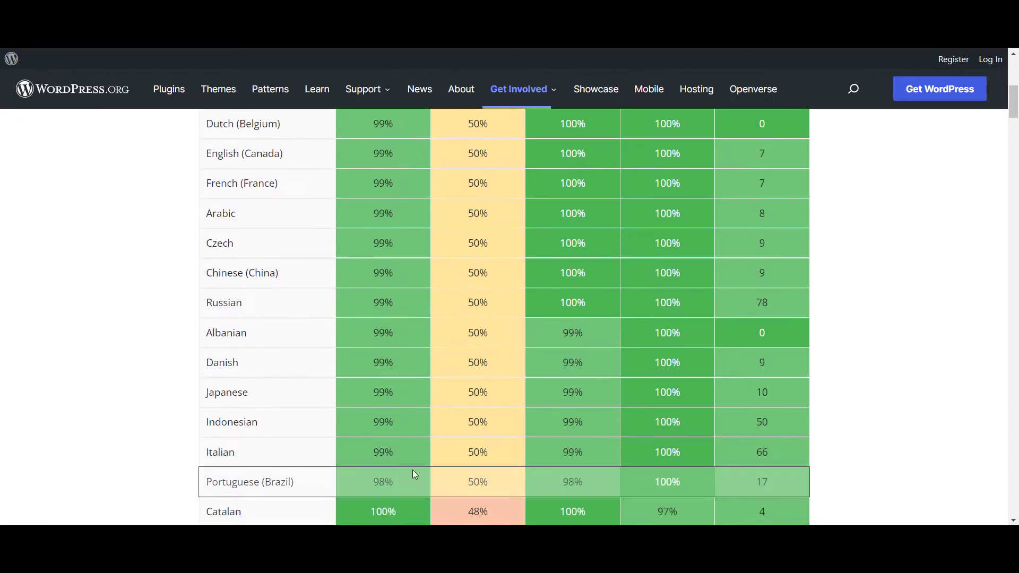
left_click(204, 452)
left_click_drag(204, 453, 470, 451)
left_click(125, 461)
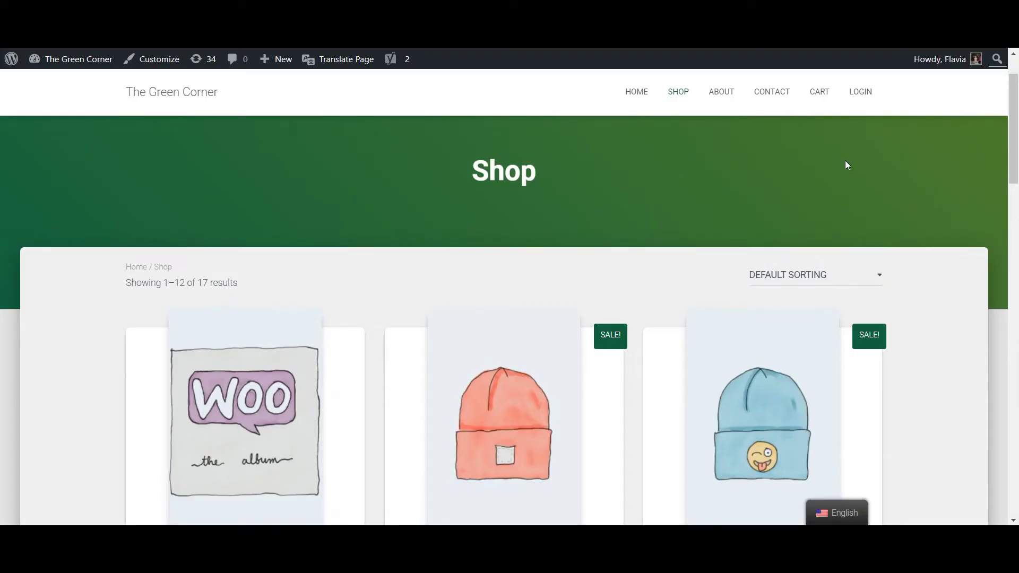
Open the Cart page holding the T-Shirt and launch Translate Page from the admin bar.
left_click(817, 94)
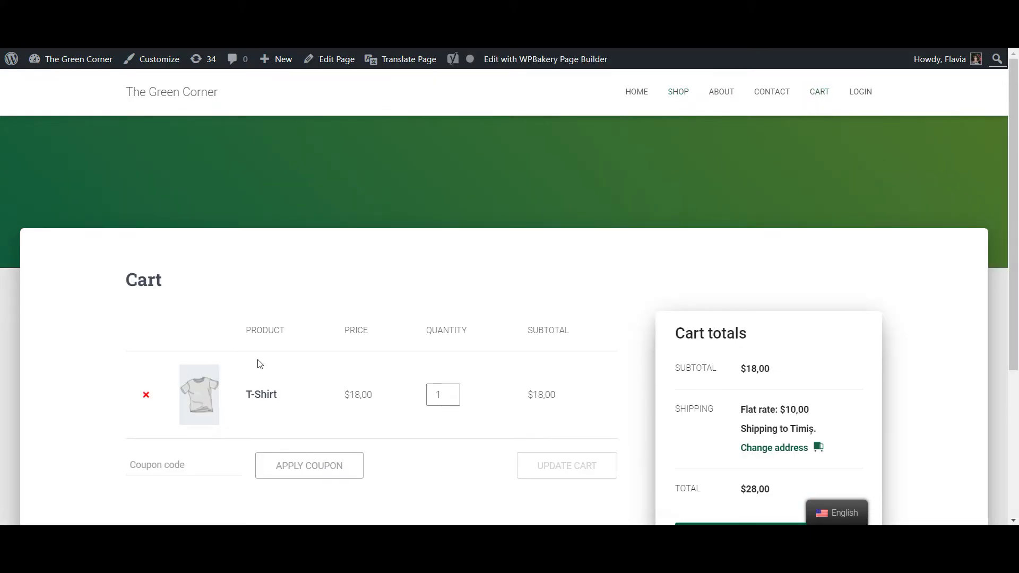
left_click(407, 61)
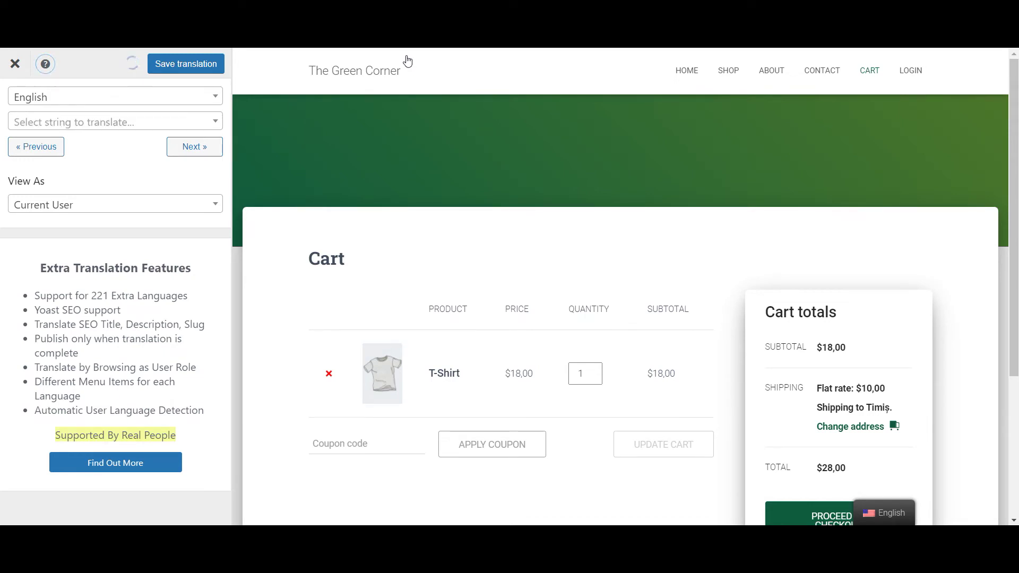
Set the editor language to Italian and review translated cart strings like Prodotto and Totale carrello.
left_click(163, 105)
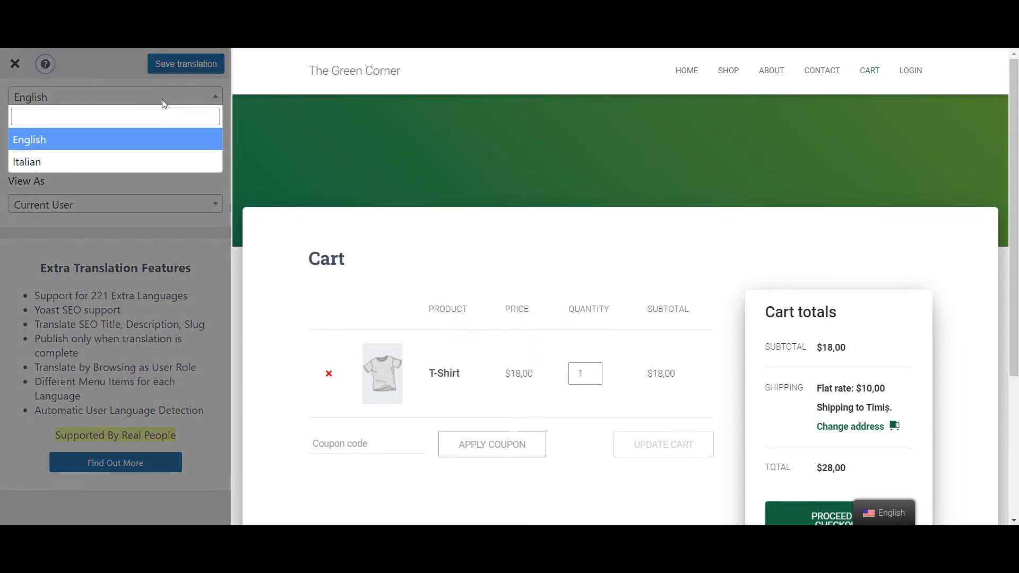
left_click(106, 160)
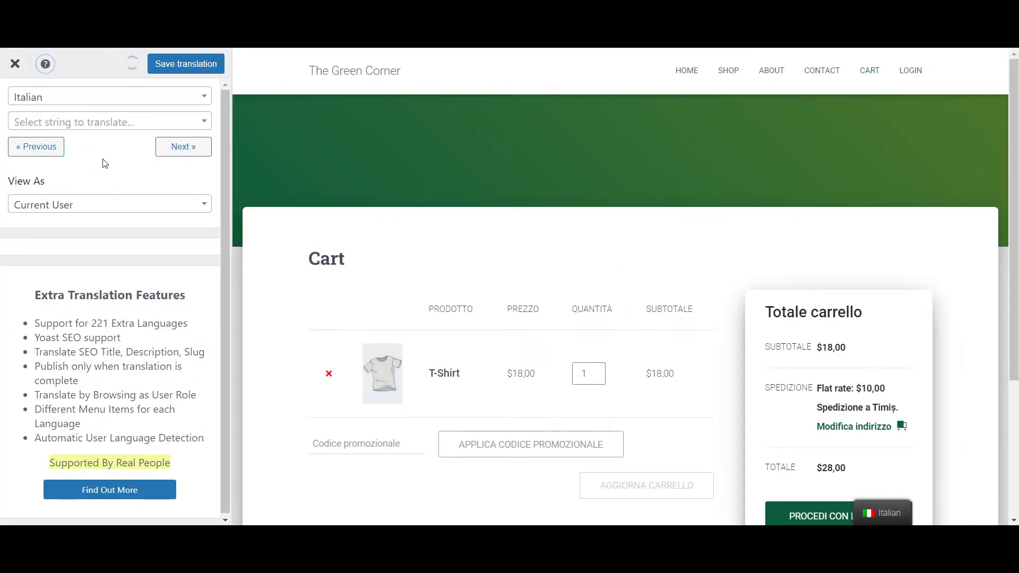
mouse_move(363, 271)
left_click_drag(363, 271, 720, 319)
left_click(786, 254)
Translate the T-Shirt product name to Italian as 'Maglietta', capitalized, and save it.
left_click(418, 374)
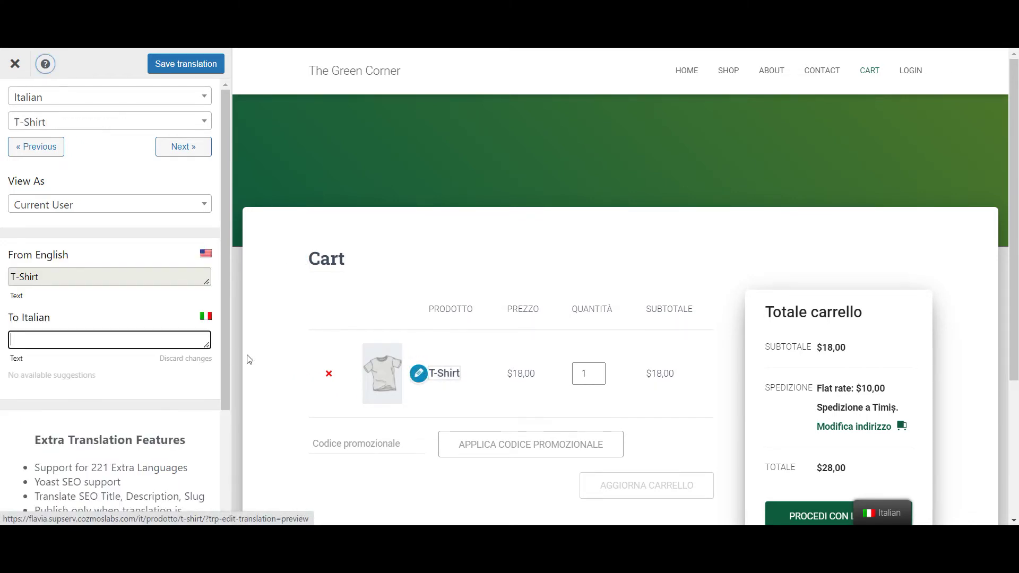
left_click(160, 342)
type("maglietta")
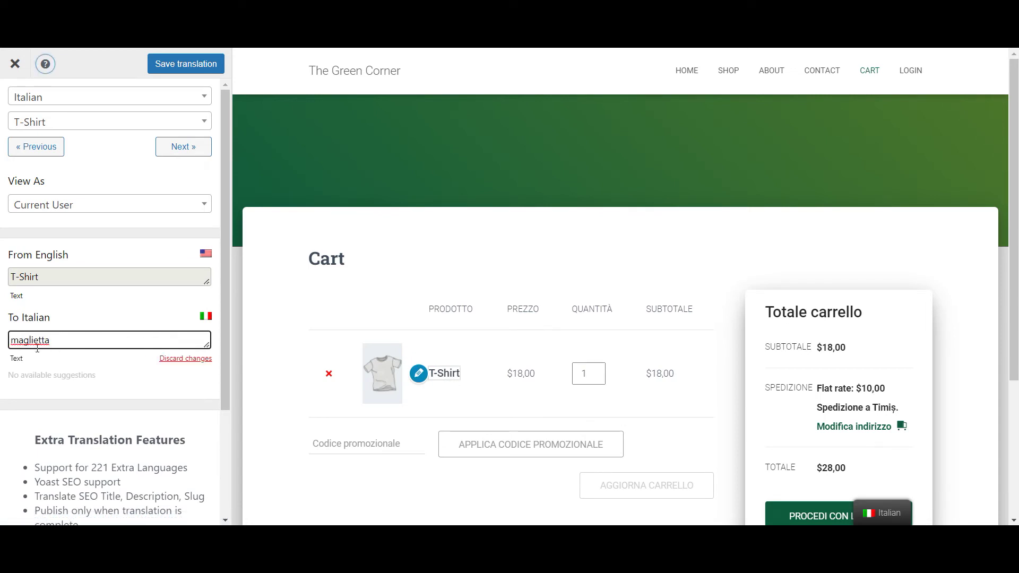
double_click(19, 346)
left_click(13, 344)
key("Delete")
type("M")
left_click(181, 62)
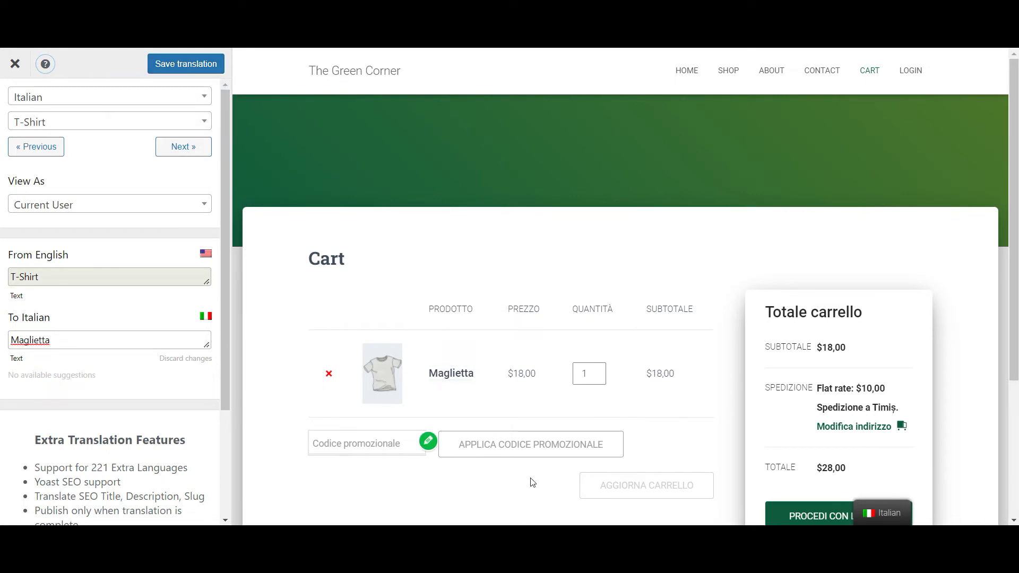
mouse_move(474, 438)
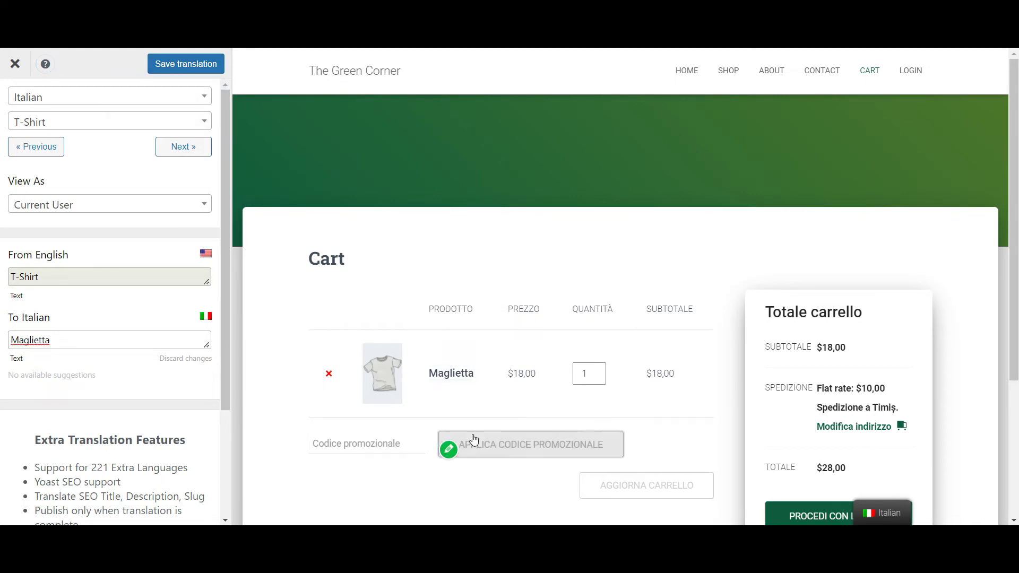
Load the Apply coupon string and select its Italian text 'Applica codice promozionale'.
left_click(449, 450)
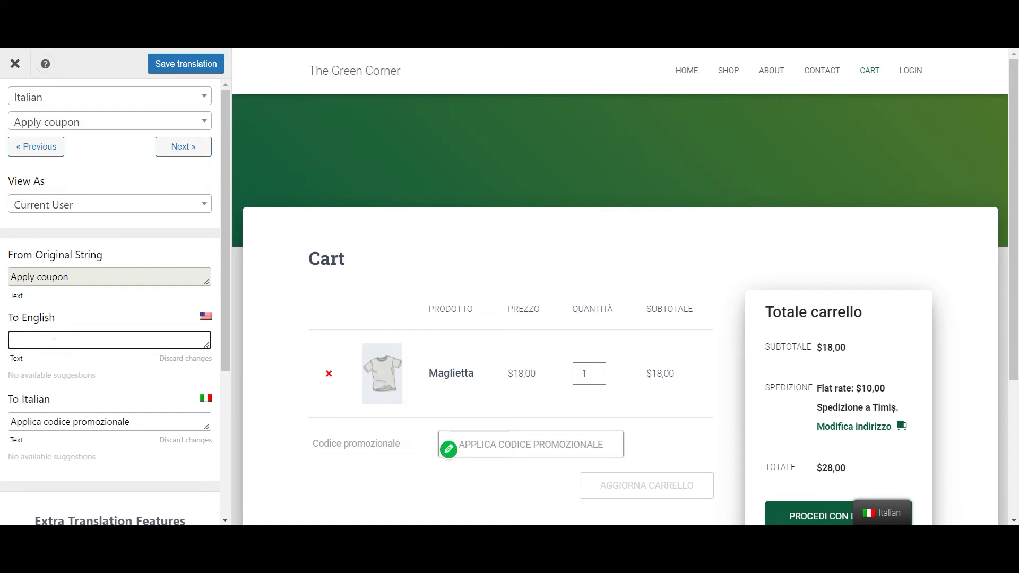
triple_click(76, 423)
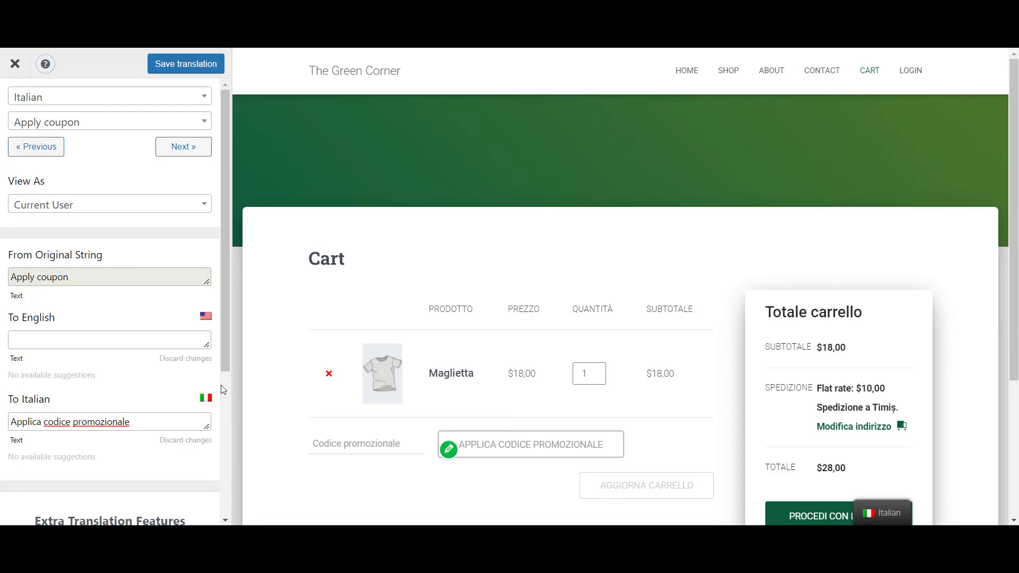
Remove Maglietta from the cart to show the Italian empty-cart messages, then close the editor.
left_click(329, 373)
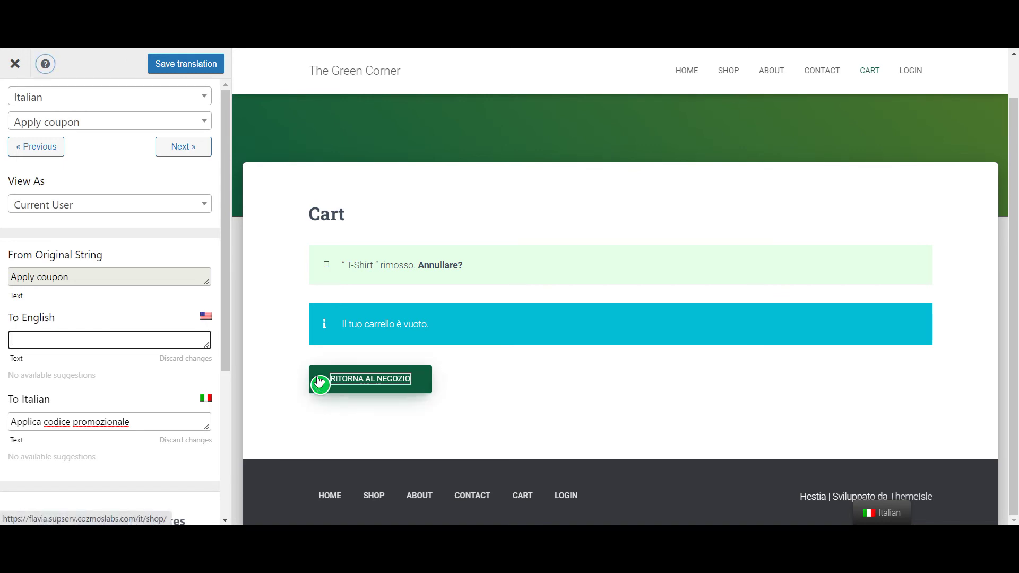
mouse_move(344, 269)
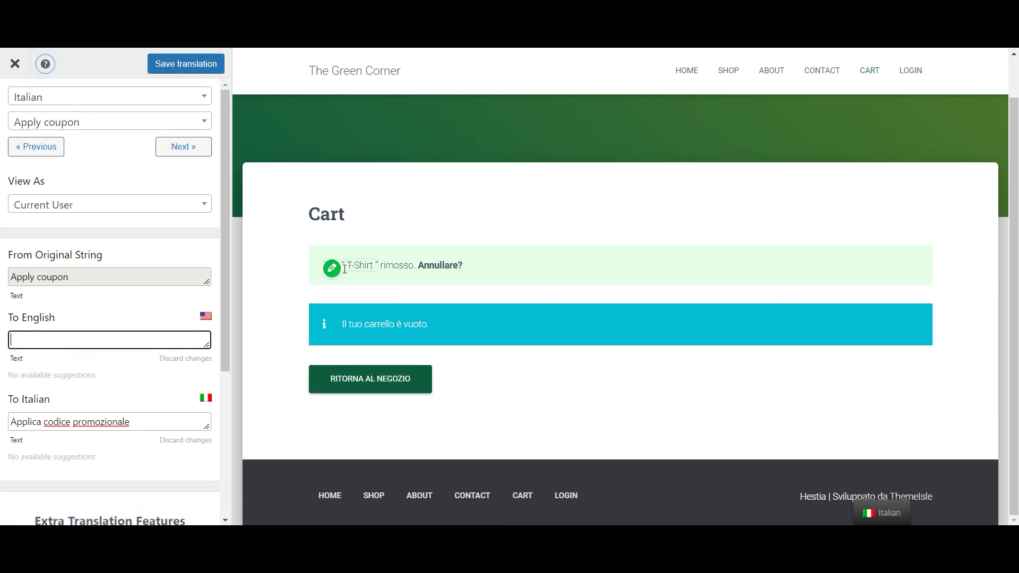
left_click(289, 327)
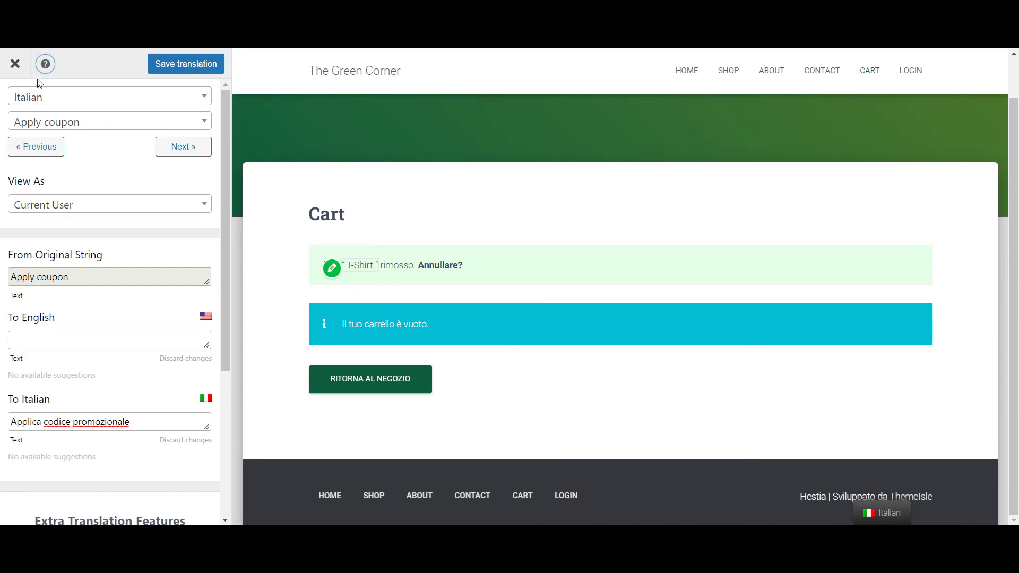
left_click(14, 65)
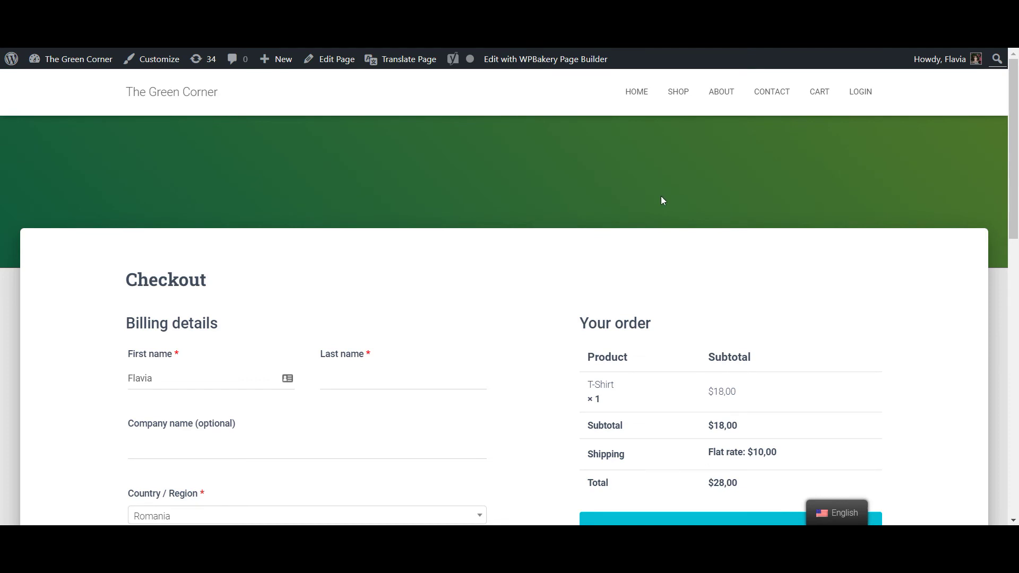
Load the Checkout page in the TranslatePress translation editor.
left_click(426, 68)
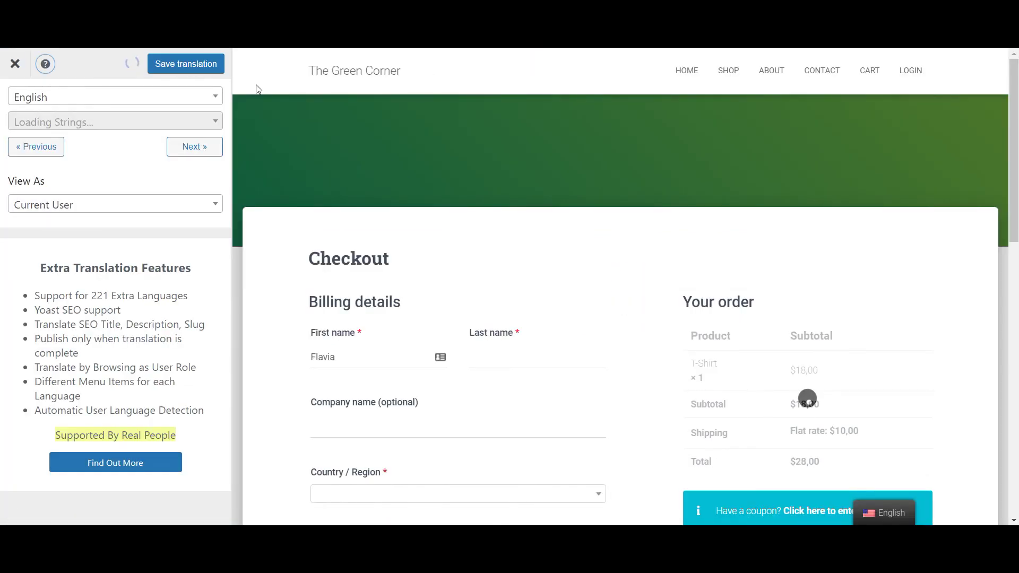
Switch to Italian and save 'Cassa' as the translation of the Checkout heading.
left_click(209, 96)
left_click(150, 161)
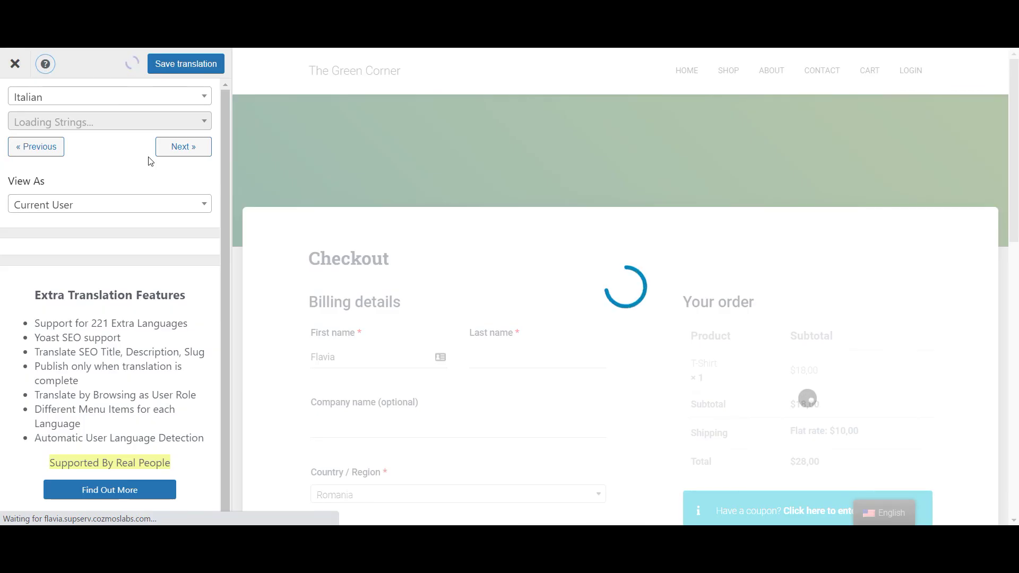
left_click(297, 258)
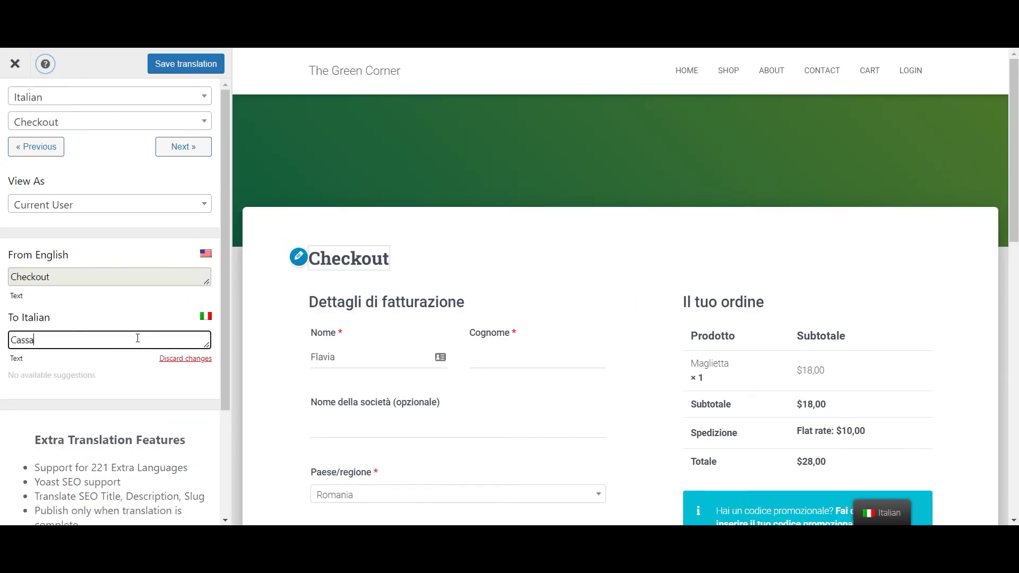
left_click(190, 66)
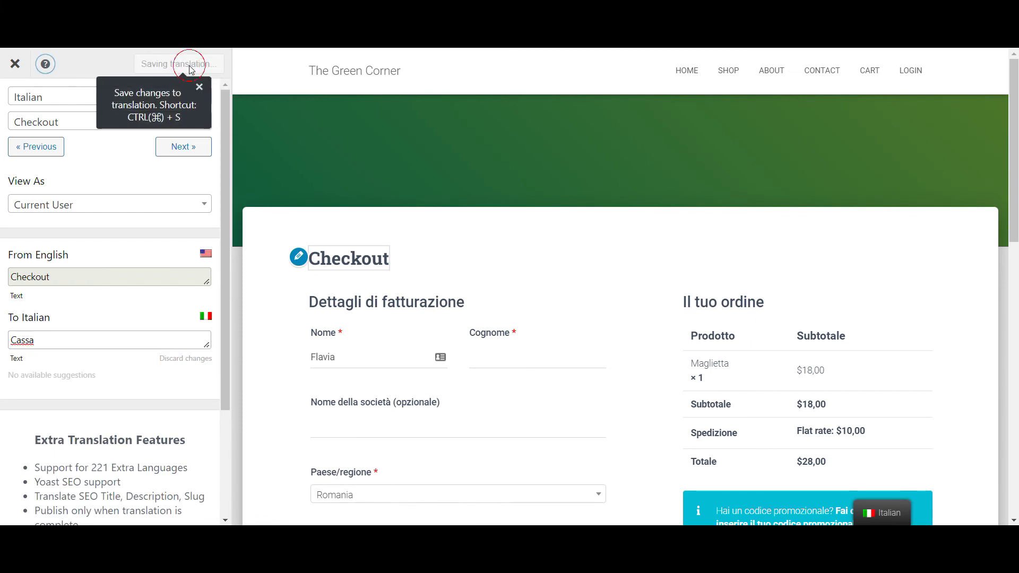
Replace the Italian text of the 'Have a coupon?' notice with 'Hai un buono sconto?'.
scroll(637, 281, "down", 2)
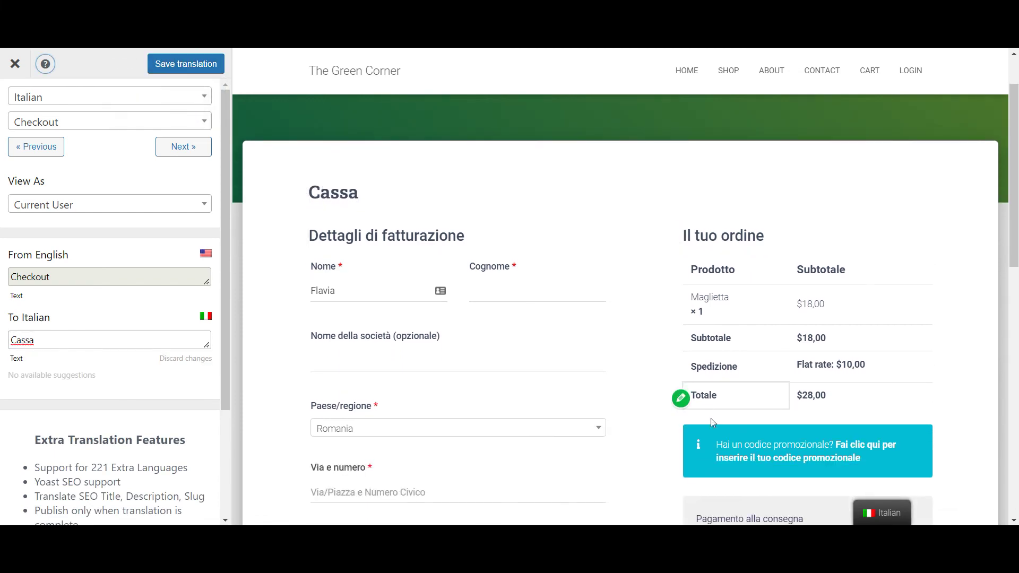
left_click(706, 448)
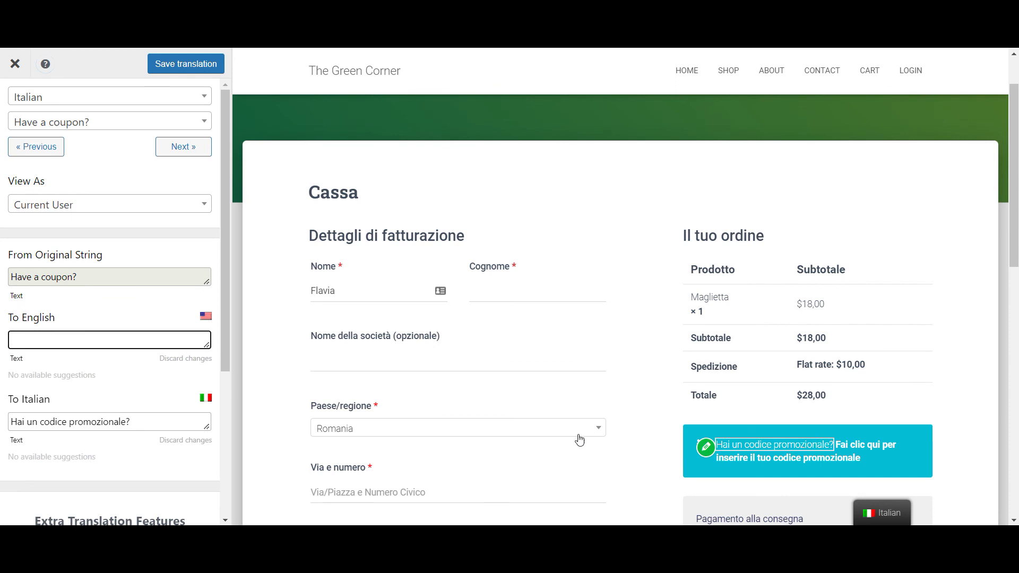
left_click(168, 416)
key("ctrl+a")
type("Hai un buono sconto?")
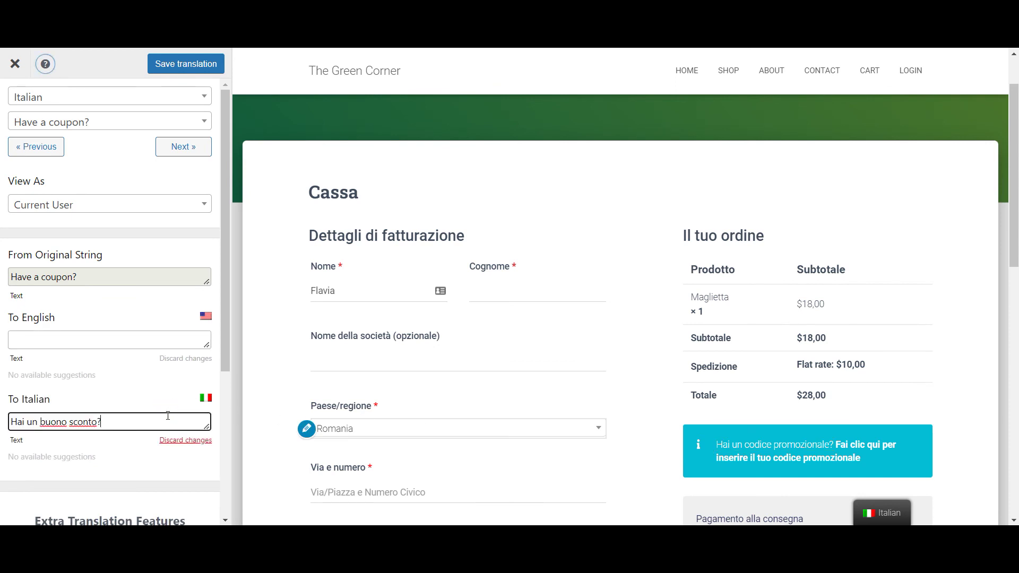
Save the 'Hai un buono sconto?' translation, then scroll through the TranslatePress documentation page.
left_click(186, 63)
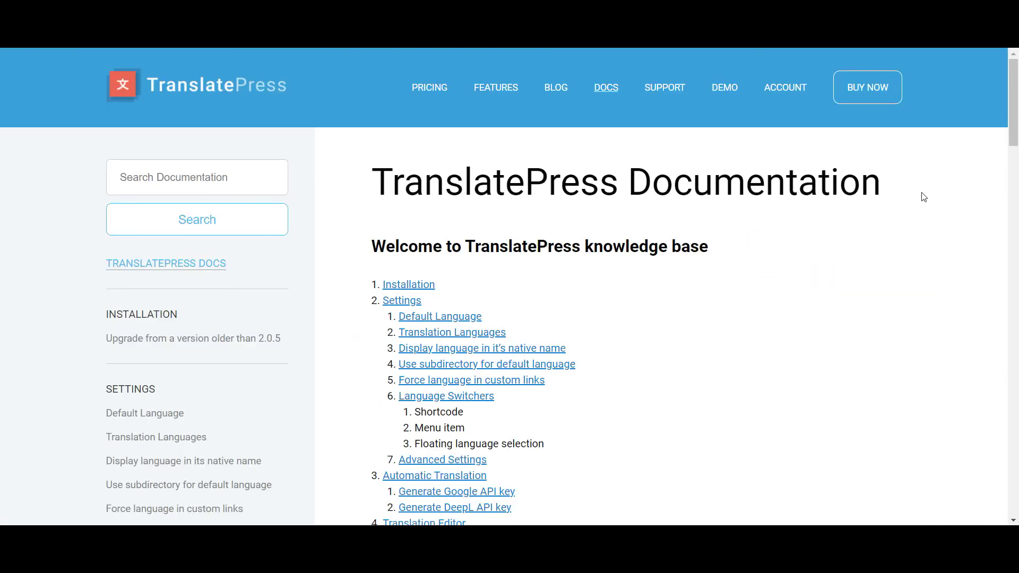
scroll(924, 197, "down", 10)
scroll(924, 197, "down", 10)
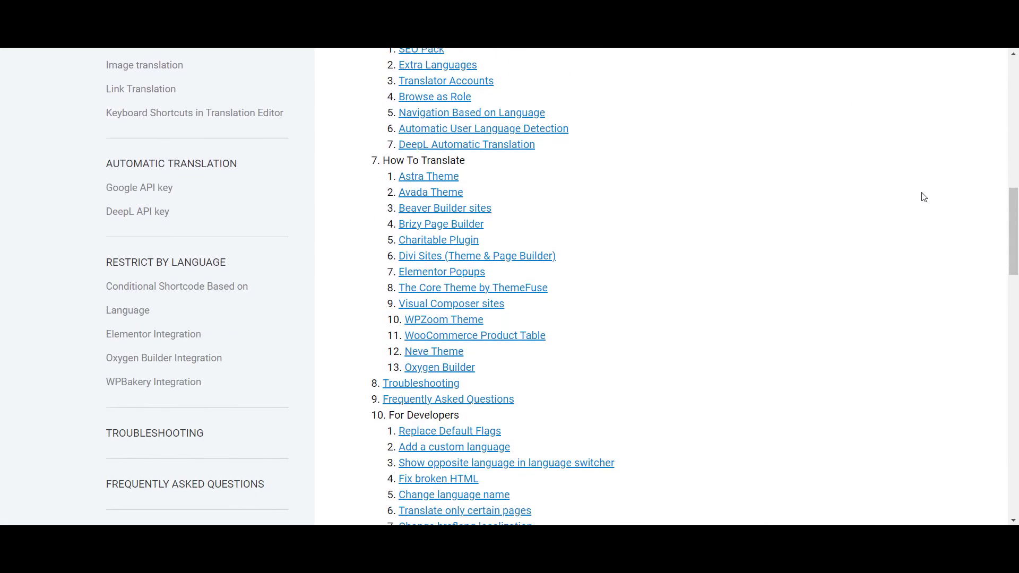
scroll(923, 198, "up", 12)
scroll(923, 198, "up", 8)
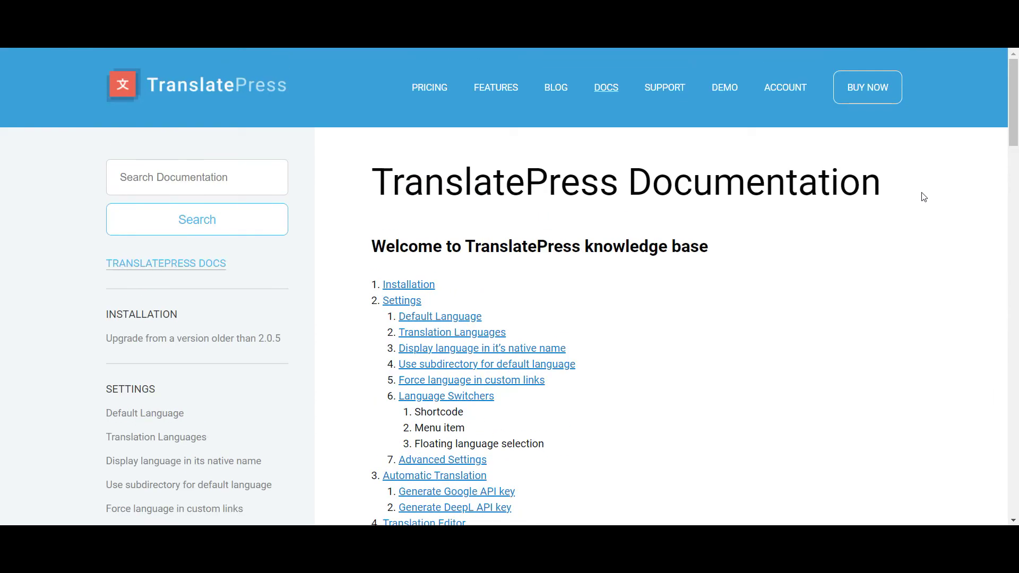